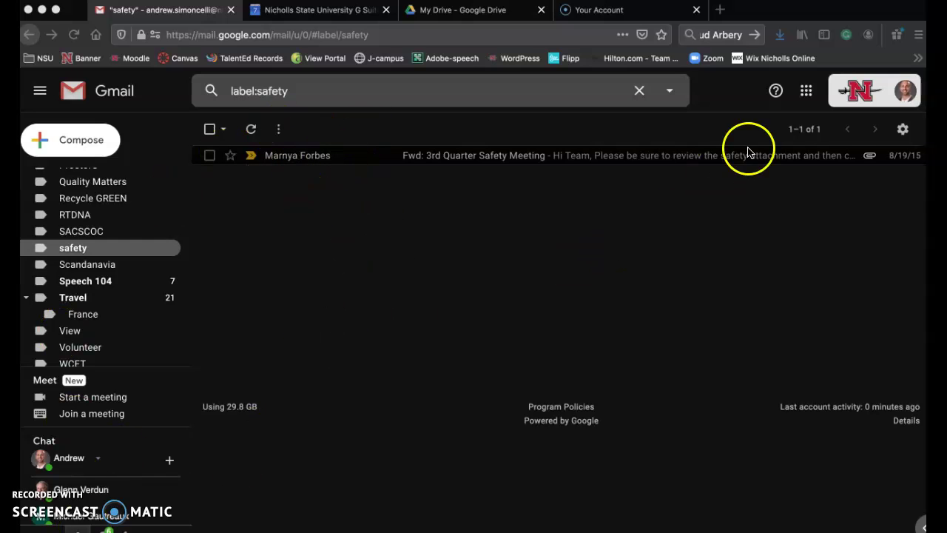
Step: Start a new event on May 7, 2020 in Google Calendar, trying out the video conferencing option and removing it again
left_click(806, 94)
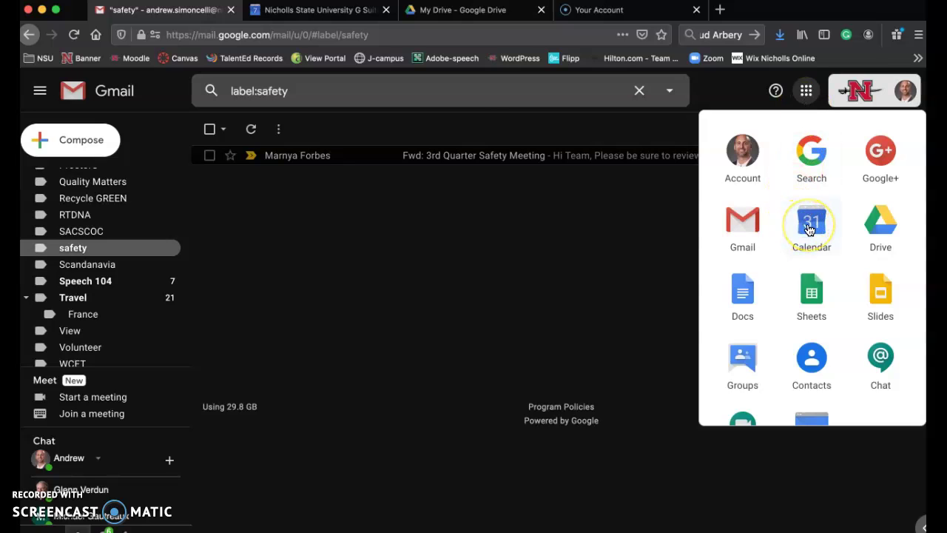
left_click(327, 11)
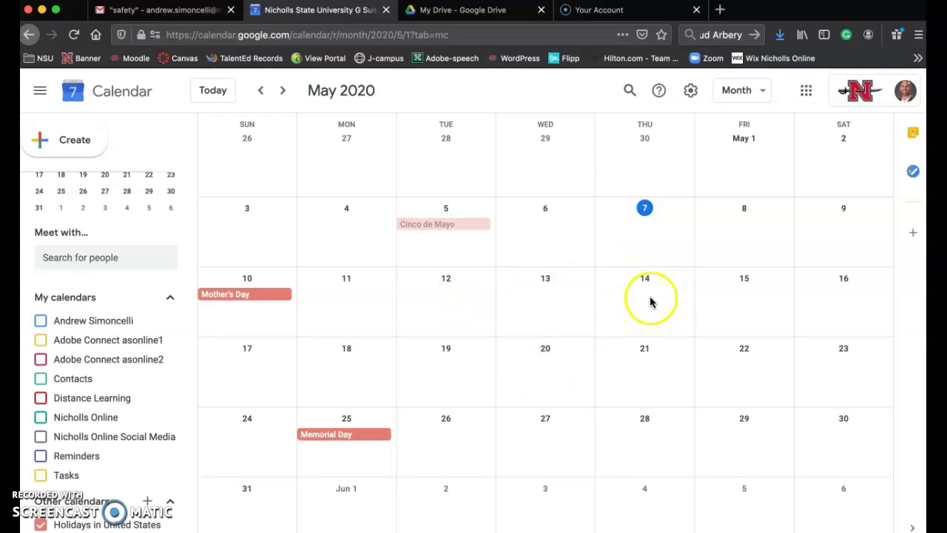
left_click(672, 234)
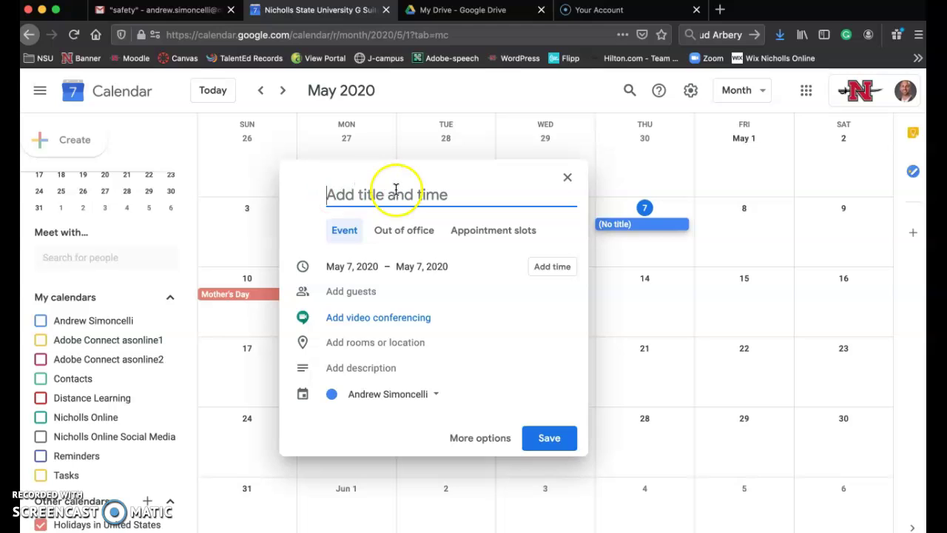
left_click(390, 323)
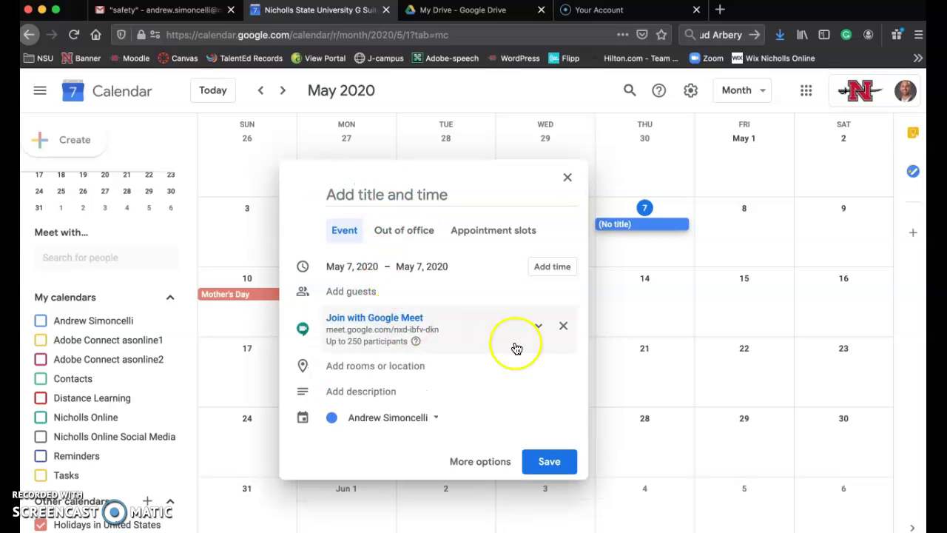
left_click(563, 325)
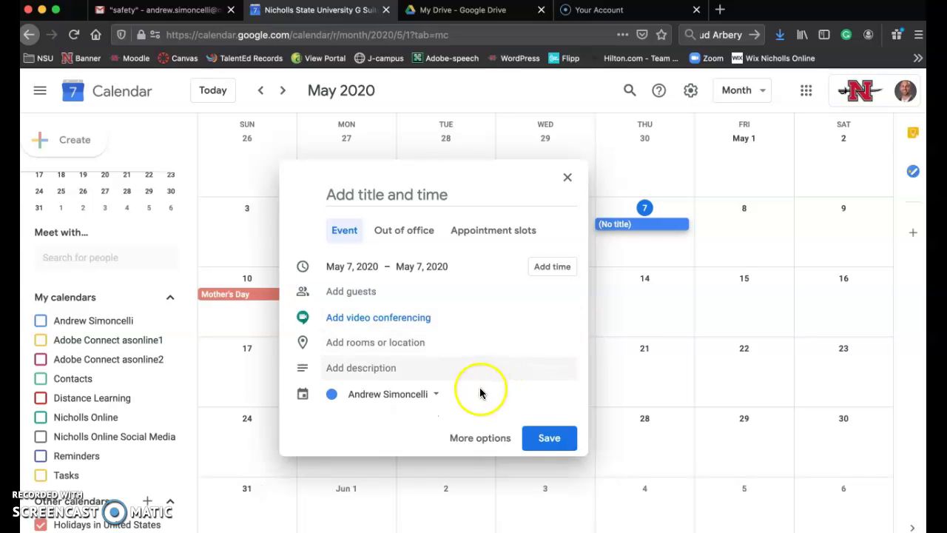
Step: Expand the event to its full options, title it MACO 101, and schedule it from 4:00am to 5:00am on May 7, 2020
left_click(476, 438)
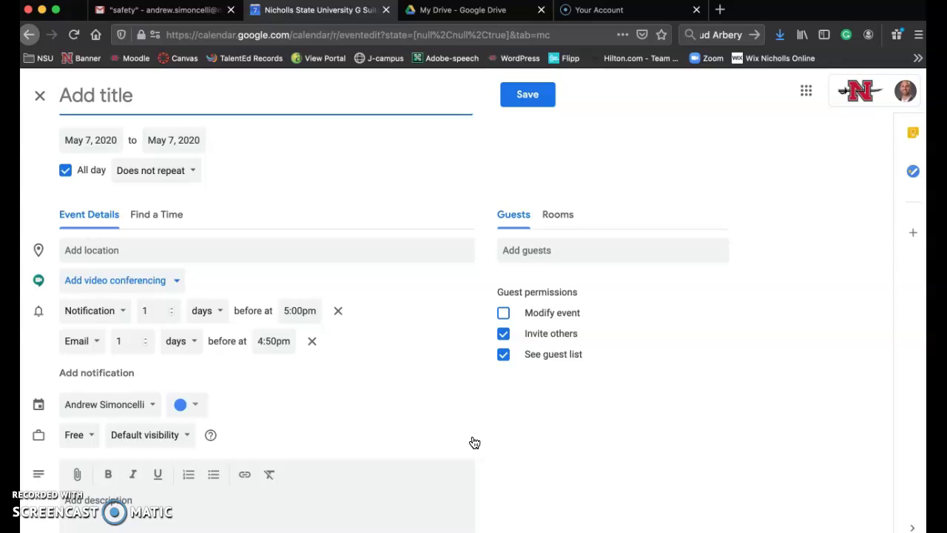
type("MACO 101")
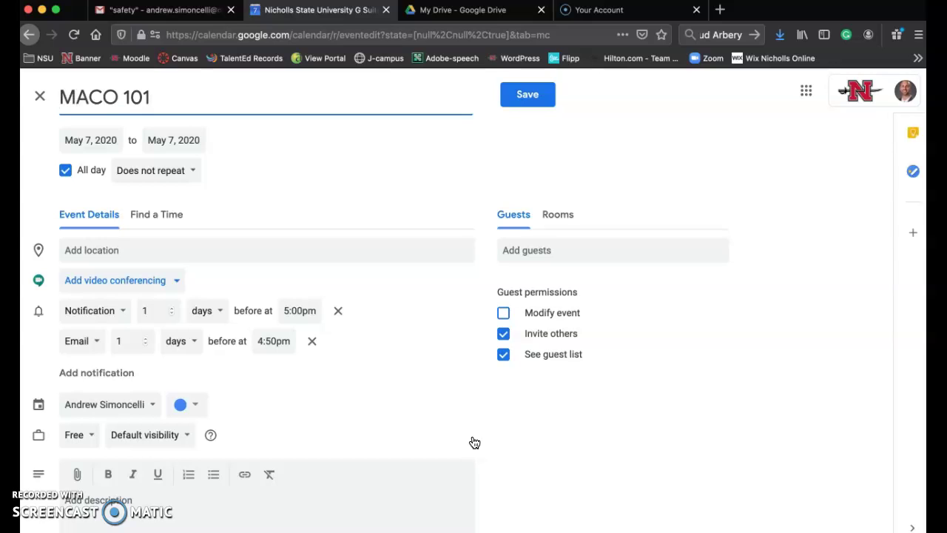
left_click(169, 218)
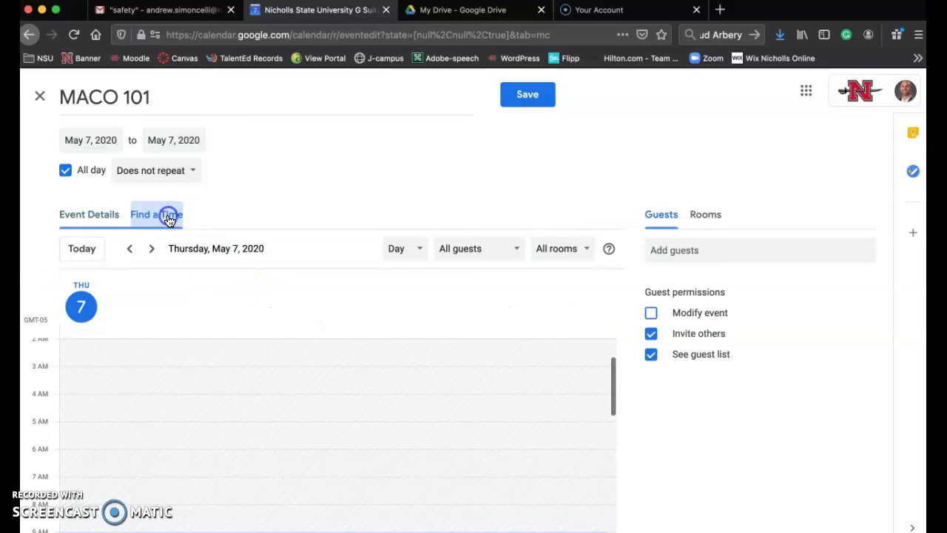
left_click(117, 400)
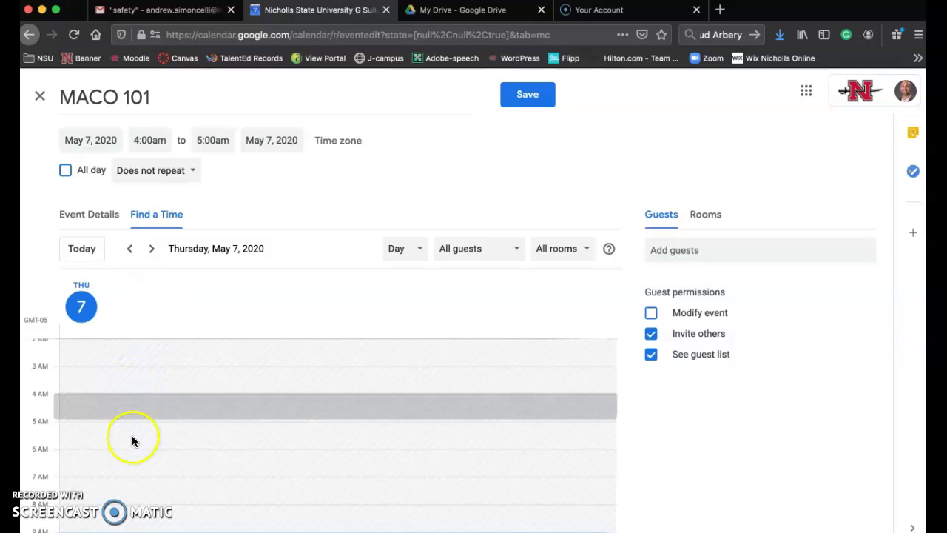
left_click(109, 214)
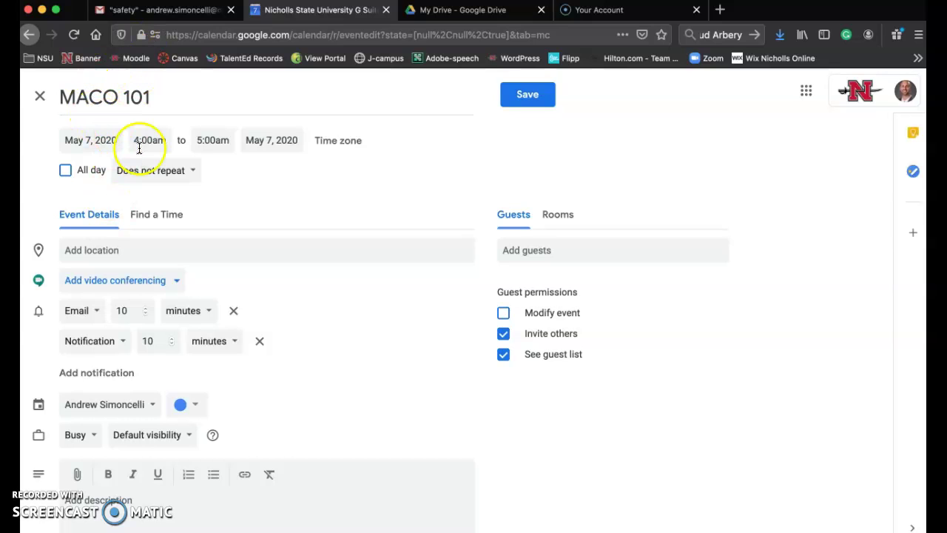
Step: Set a custom recurrence for the event, repeating weekly on Tuesday and Thursday until Dec 11, 2020
left_click(189, 175)
left_click(162, 319)
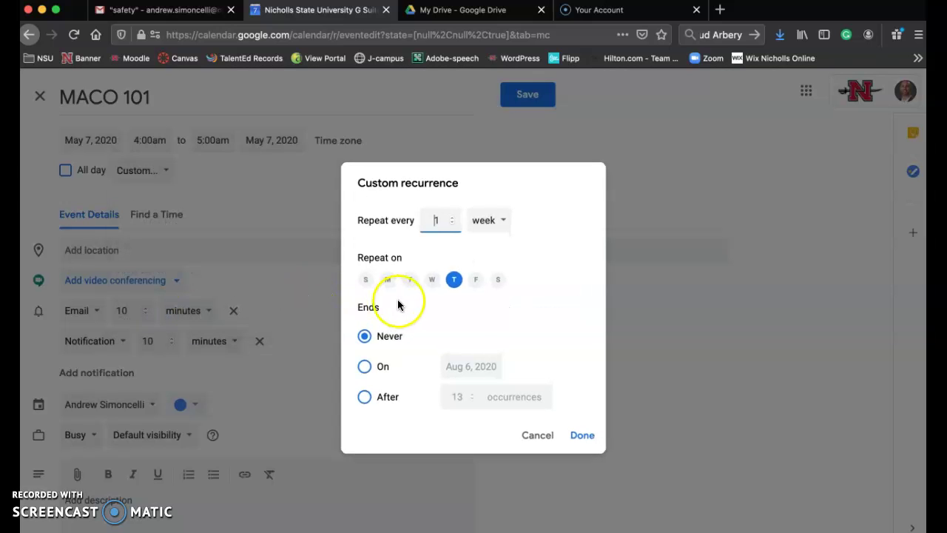
left_click(410, 280)
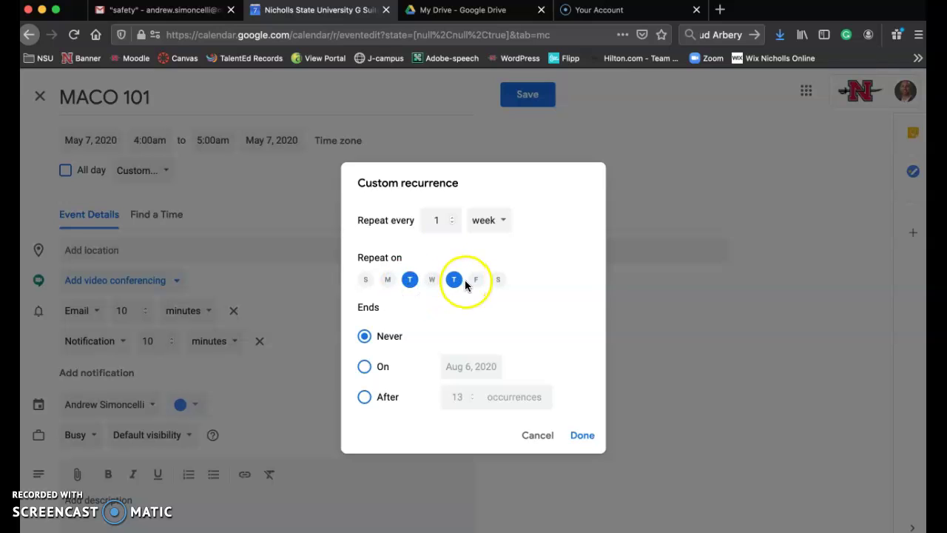
left_click(363, 368)
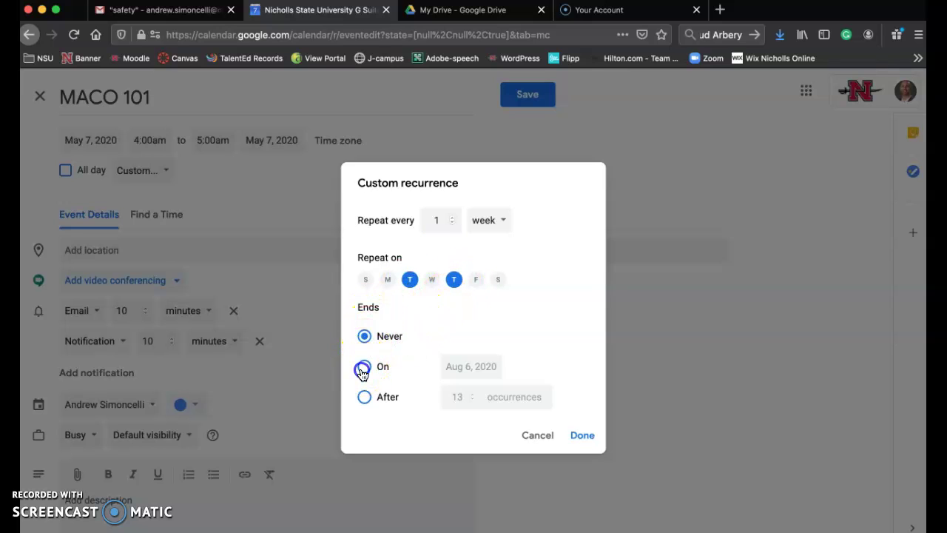
left_click(461, 364)
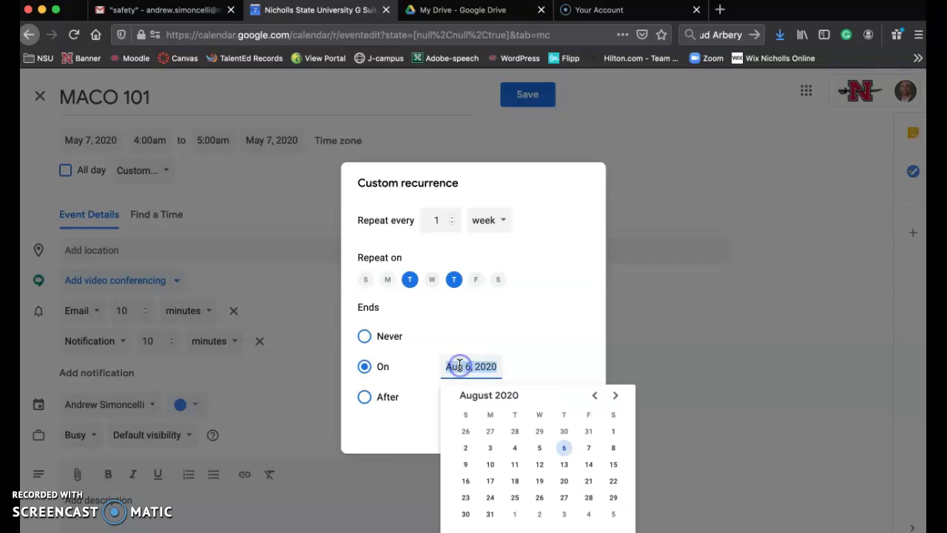
left_click(615, 395)
left_click(614, 395)
left_click(615, 395)
left_click(614, 395)
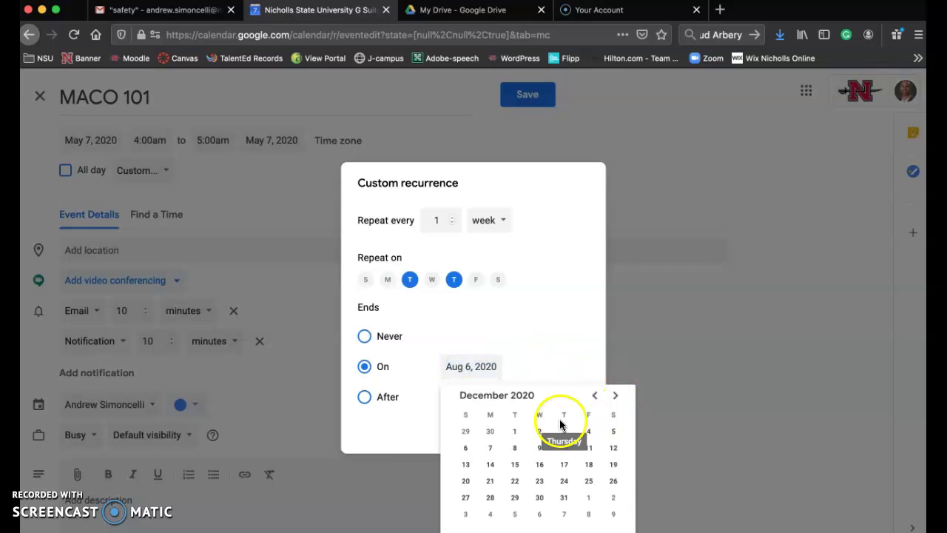
left_click(587, 448)
left_click(583, 437)
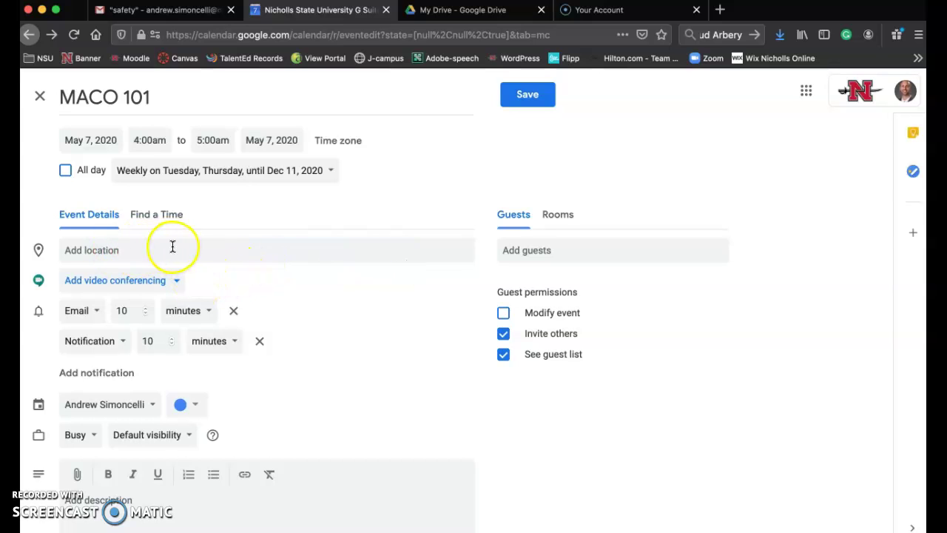
Step: Add Google Meet video conferencing to the event and expand its joining details
left_click(174, 281)
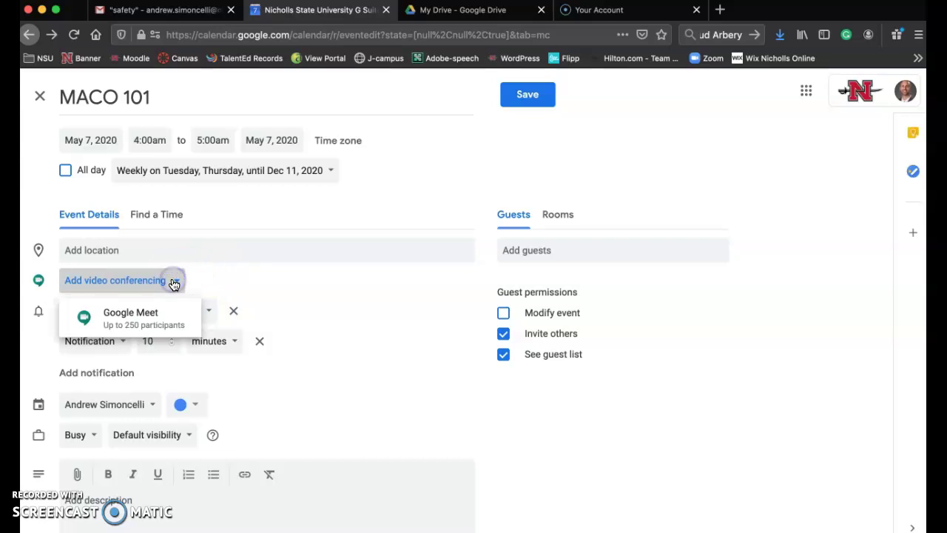
left_click(153, 322)
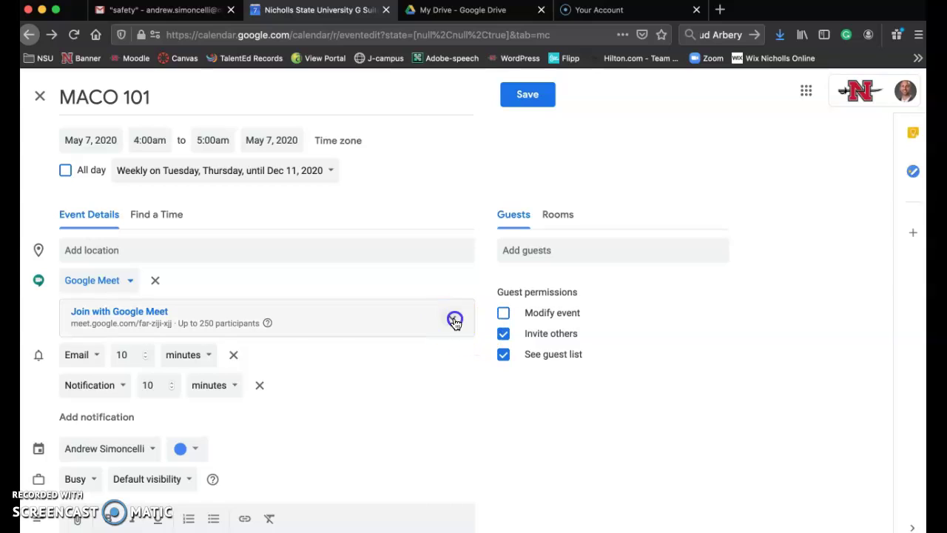
left_click(453, 319)
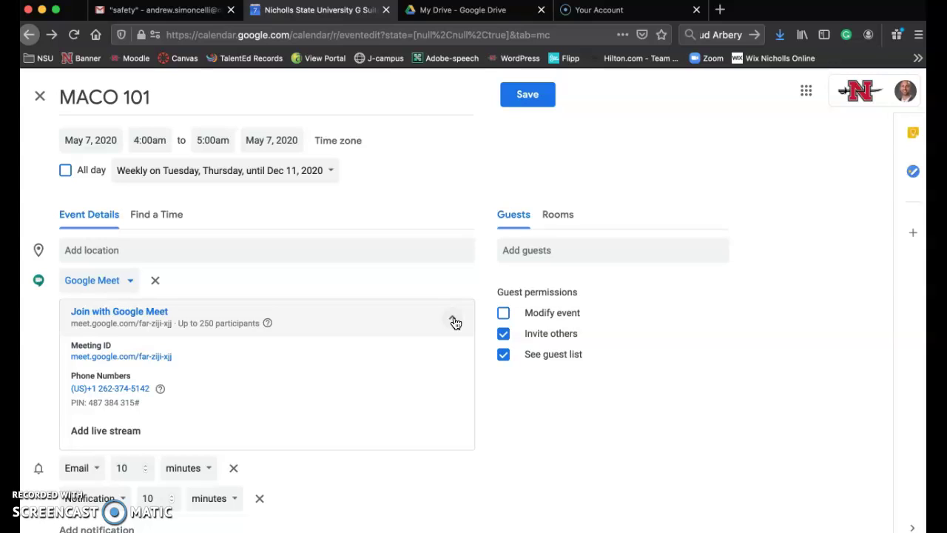
Step: Look up guest suggestions for "facu" and "ad", leaving the event's guest field empty
left_click(535, 250)
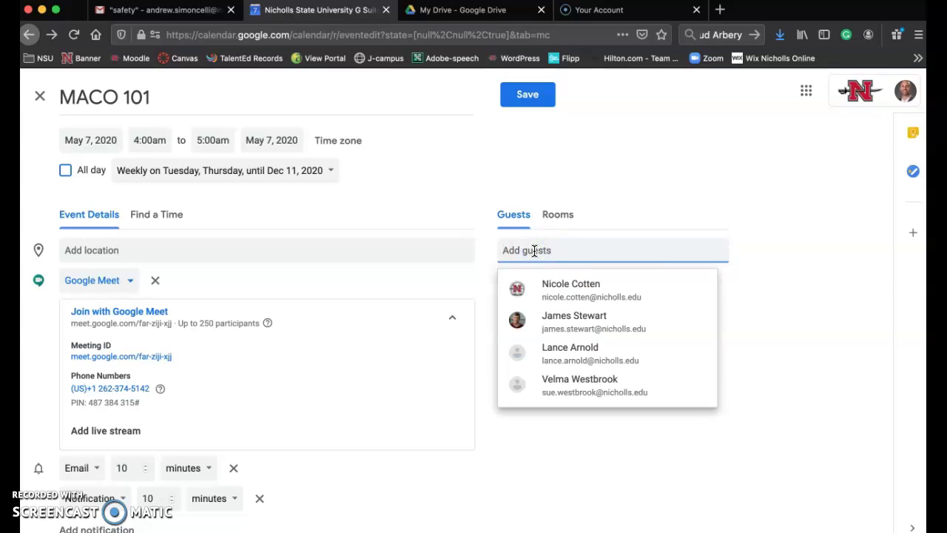
type("facy")
key("BackSpace")
type("u")
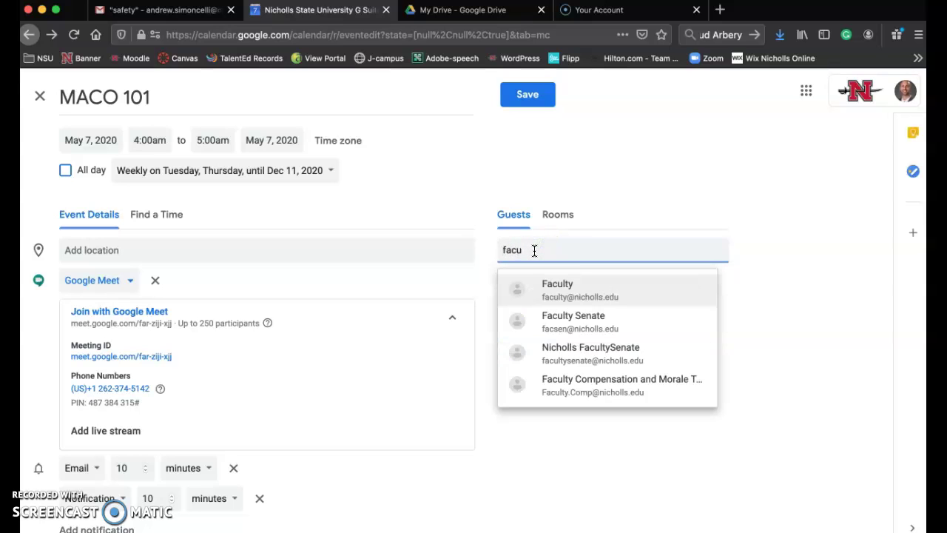
key("BackSpace")
key("BackSpace")
key("BackSpace")
key("BackSpace")
type("ada")
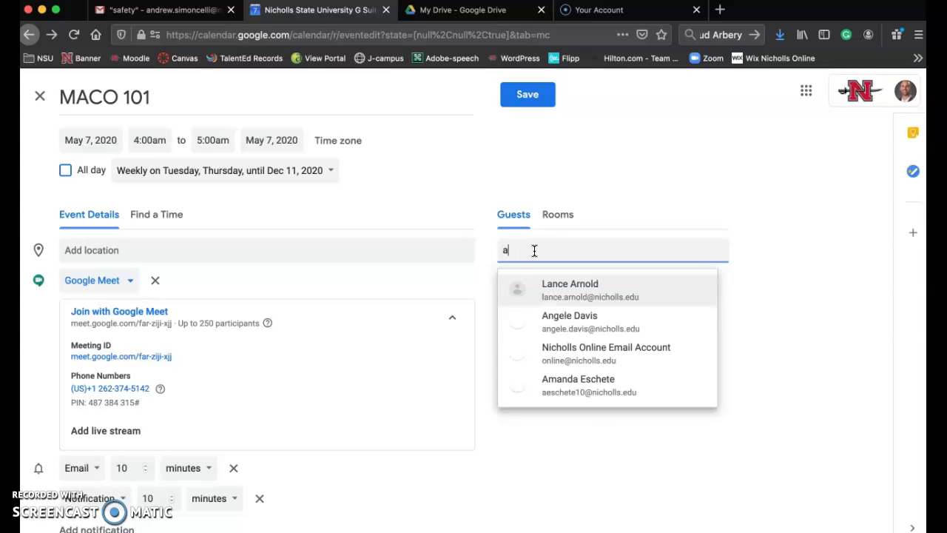
key("BackSpace")
key("BackSpace")
key("BackSpace")
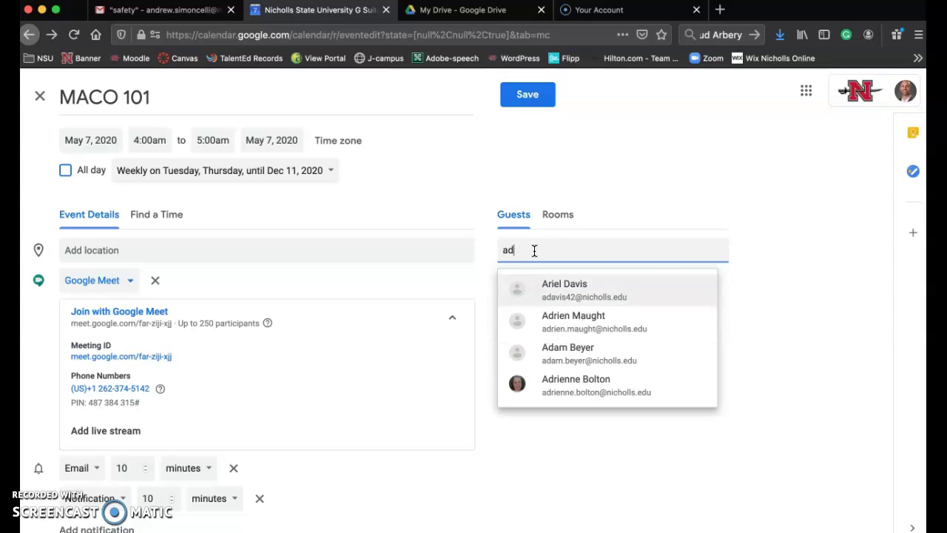
left_click(528, 177)
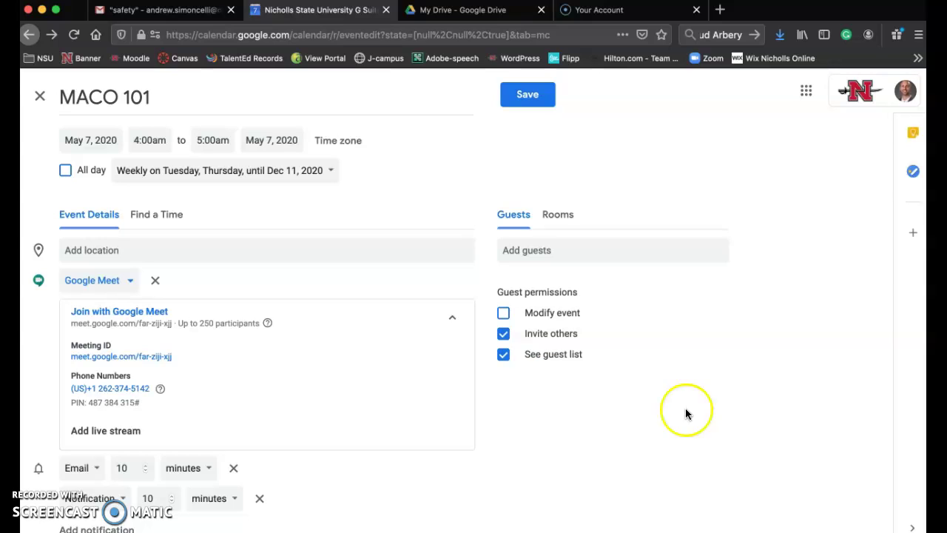
Step: Open the event's Google Meet link and join the meeting with the camera turned off
left_click(150, 359)
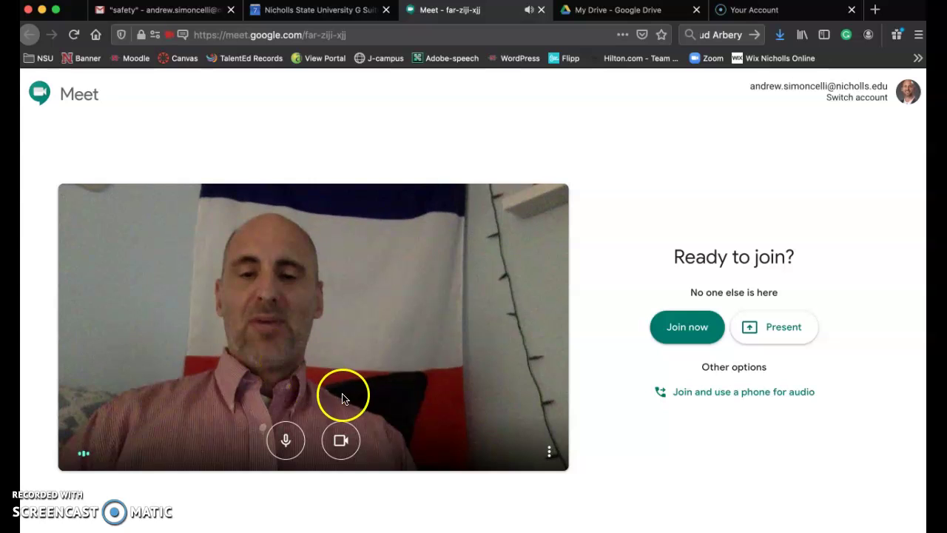
left_click(343, 441)
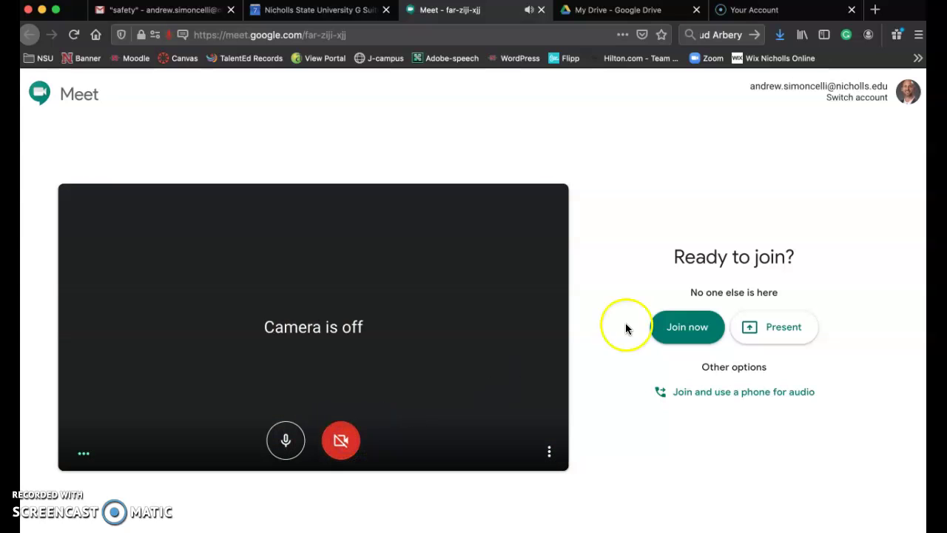
left_click(694, 330)
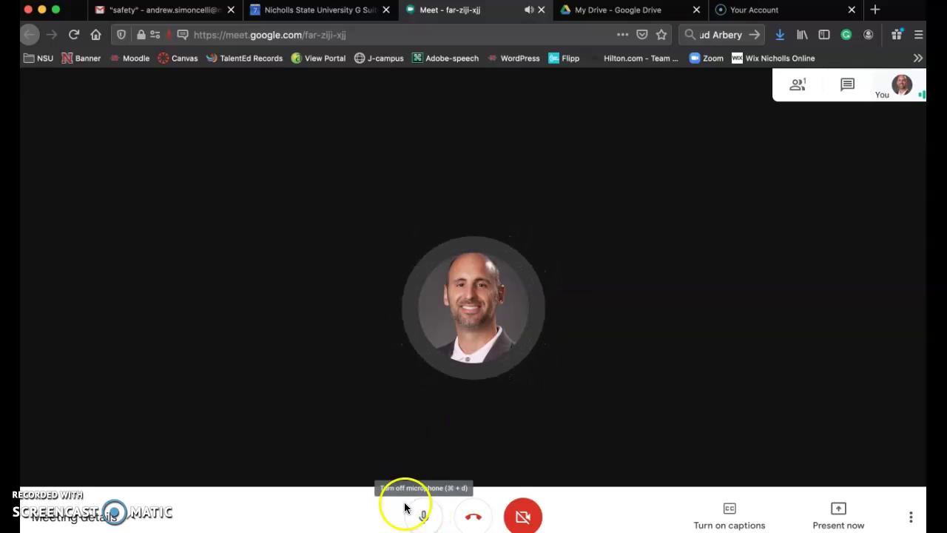
Step: Mute and unmute the microphone in the meeting, and turn the camera on
left_click(428, 520)
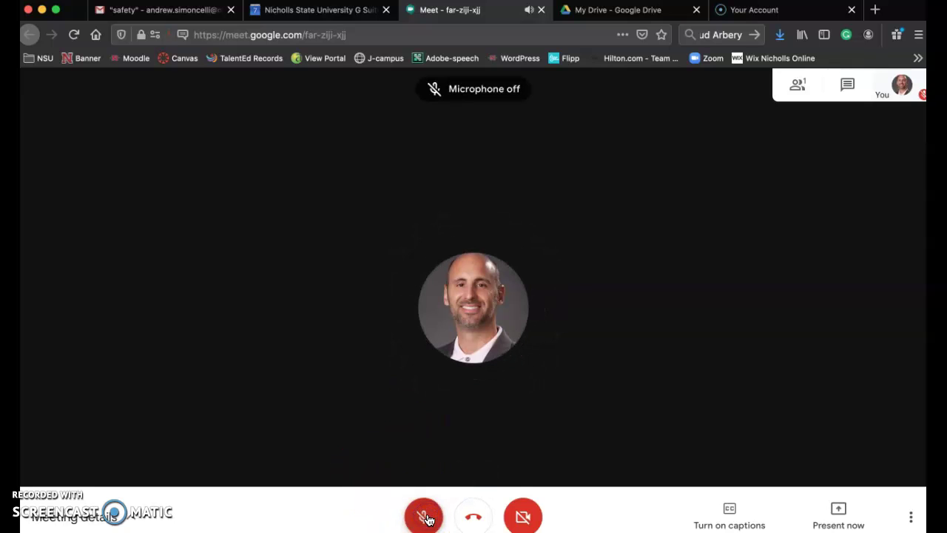
left_click(426, 519)
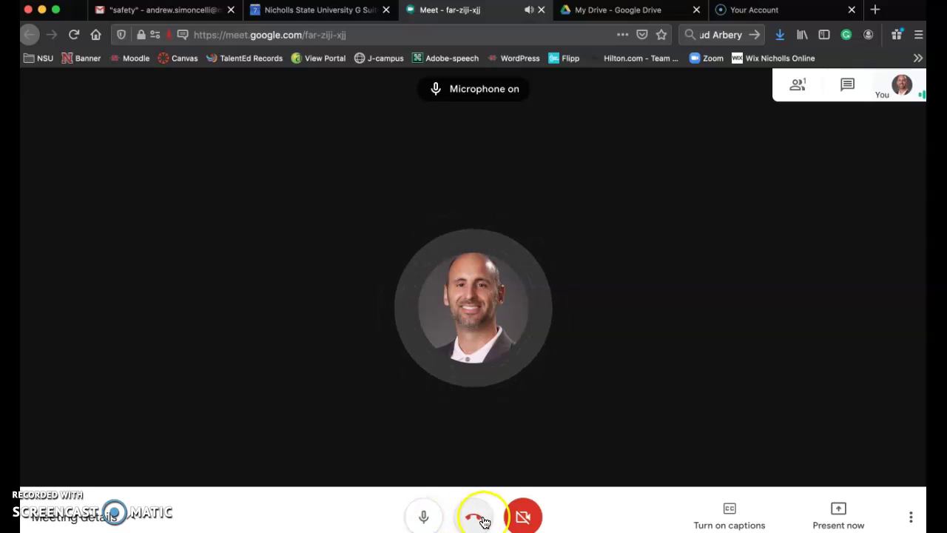
left_click(522, 515)
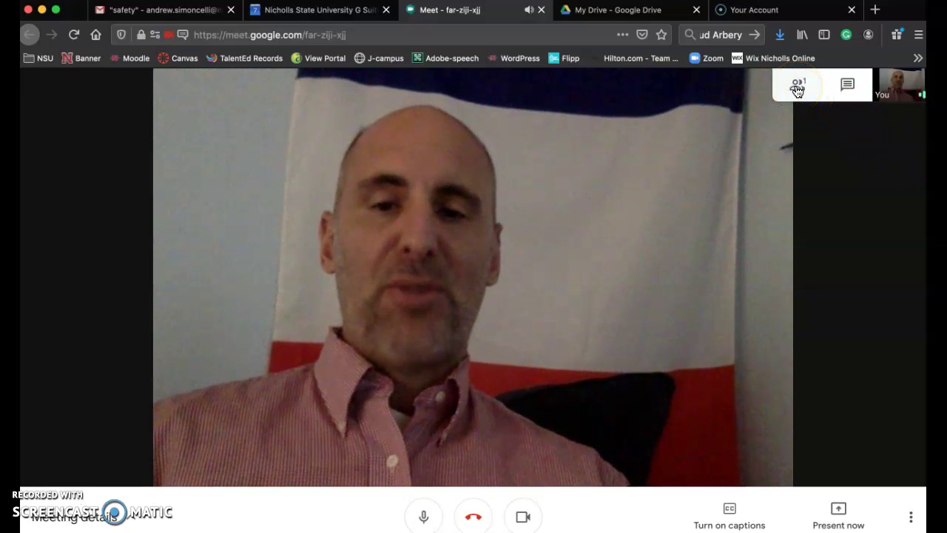
Step: View the meeting's participant list, and send the chat messages "I am here" and "can i speak" to everyone
left_click(797, 89)
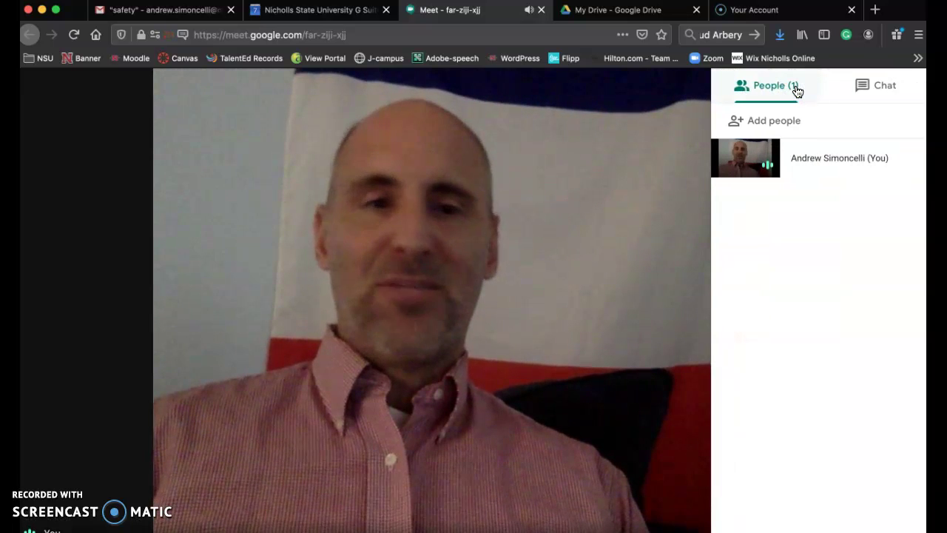
left_click(867, 87)
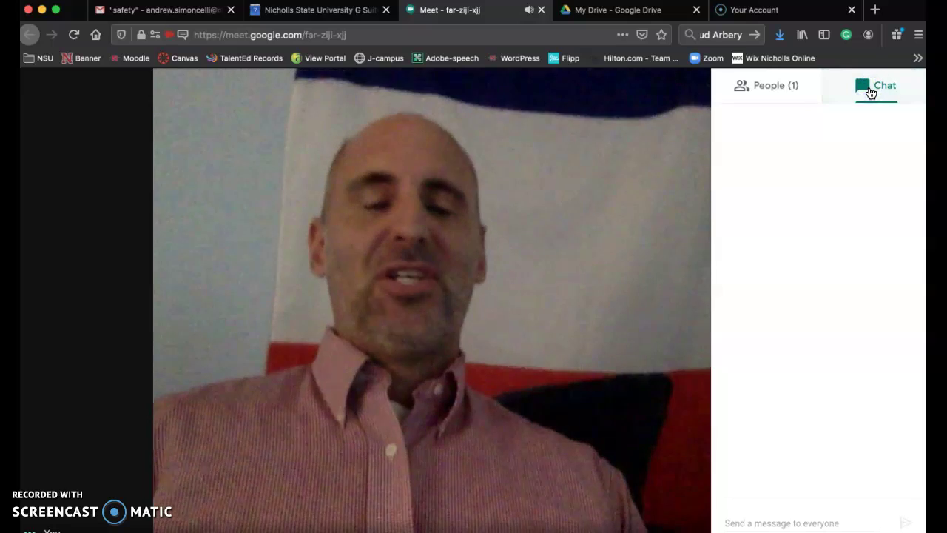
left_click(762, 523)
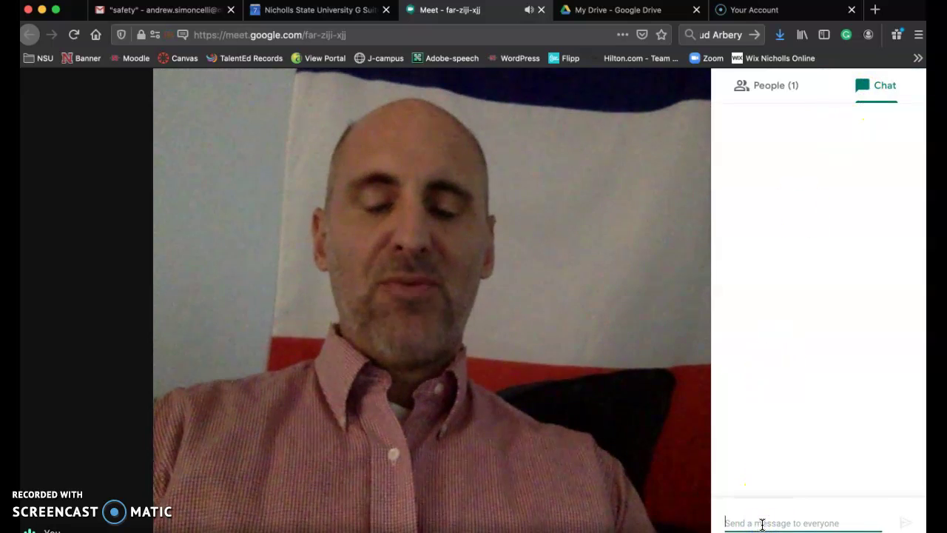
type("I am here")
key("Return")
type("can i")
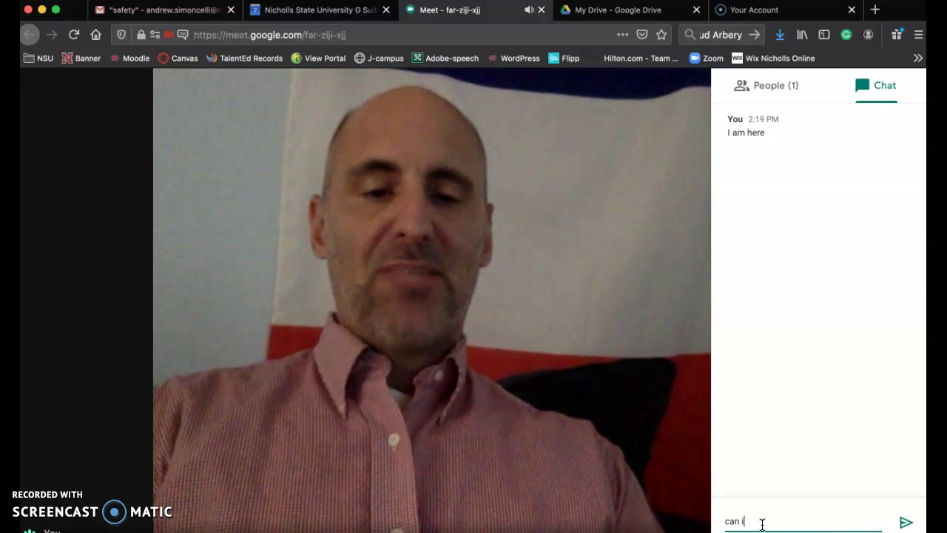
type(" speak")
key("Return")
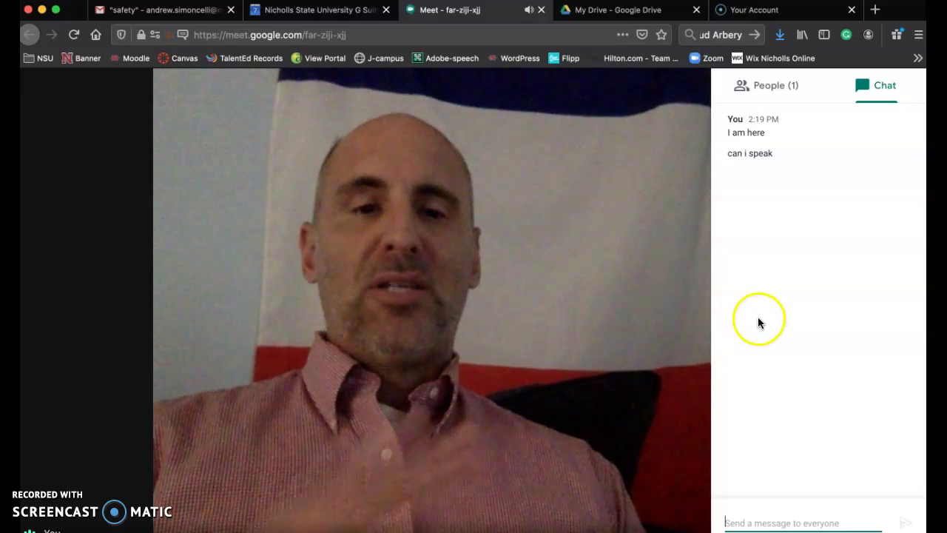
Step: Close the meeting's chat, turn the camera off, and change the meeting layout to Tiled
left_click(588, 267)
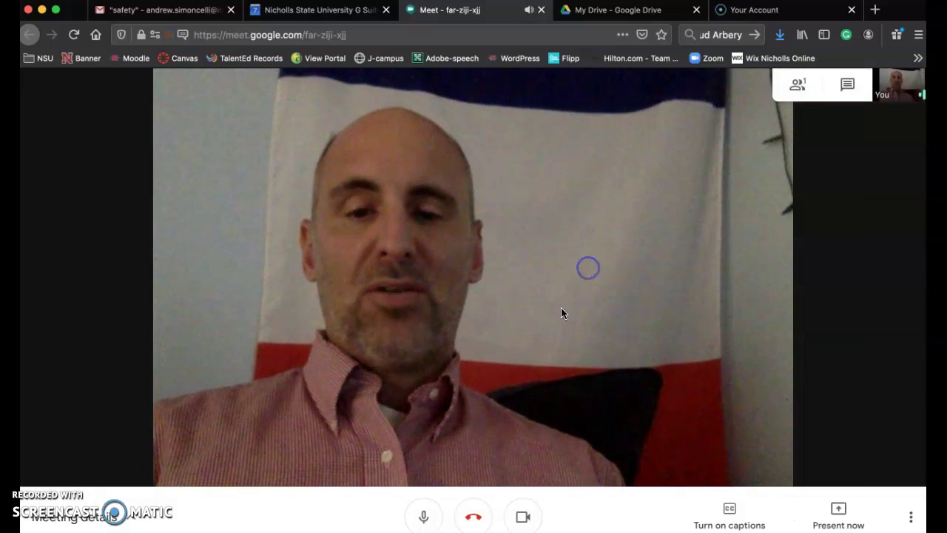
left_click(524, 516)
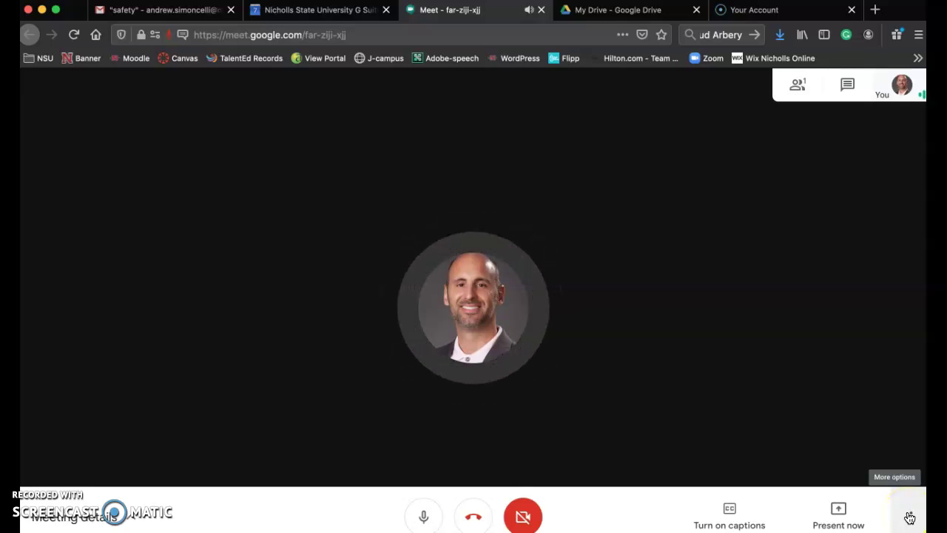
left_click(910, 517)
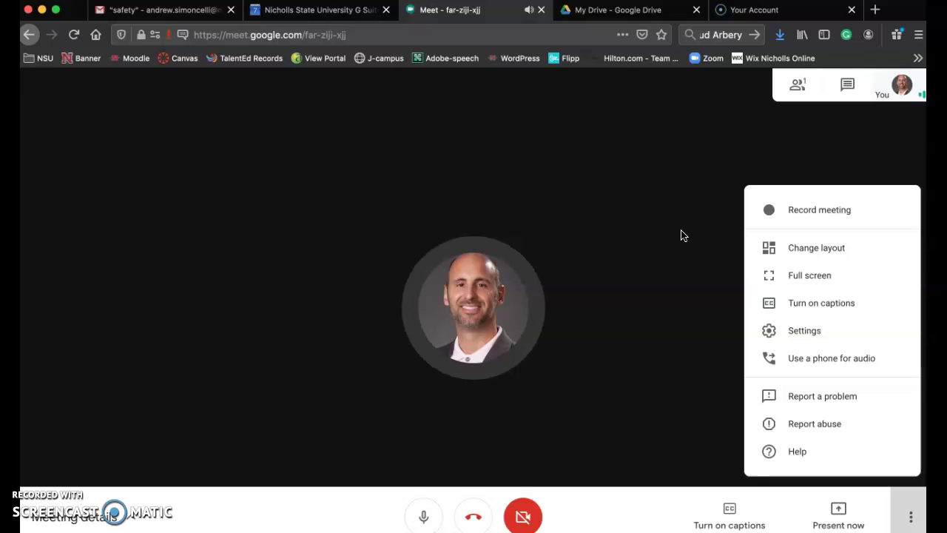
left_click(842, 255)
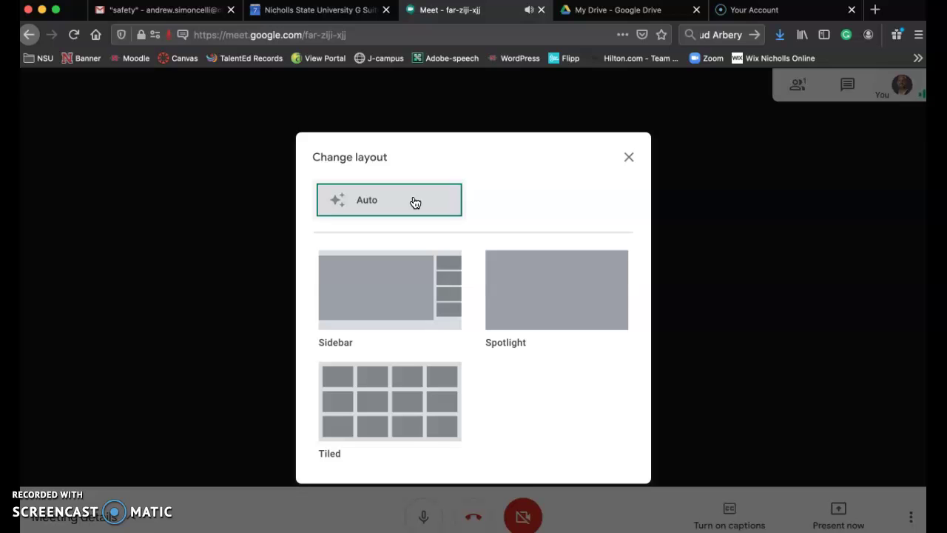
left_click(397, 402)
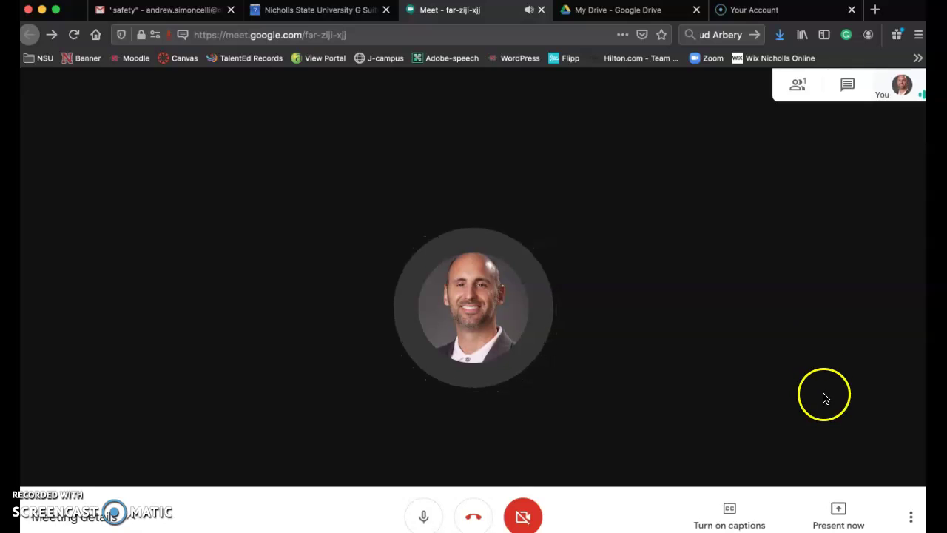
Step: Try to present the entire screen in the meeting, declining the browser's screen-sharing permission and dismissing the resulting notice
left_click(835, 506)
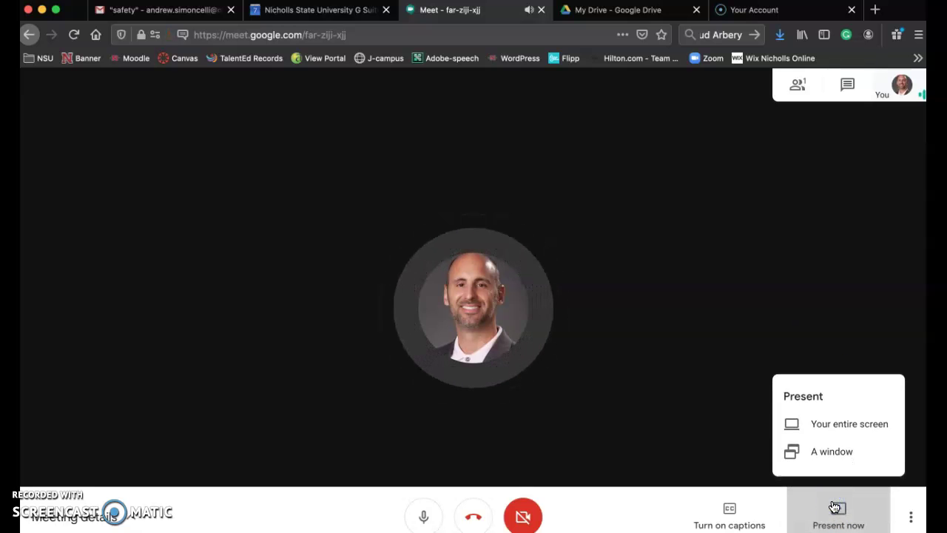
left_click(835, 429)
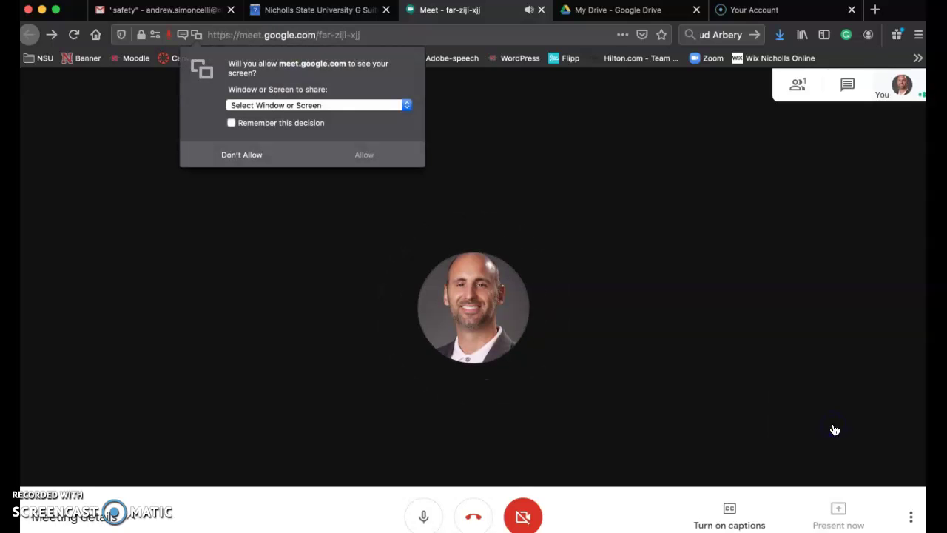
left_click(282, 106)
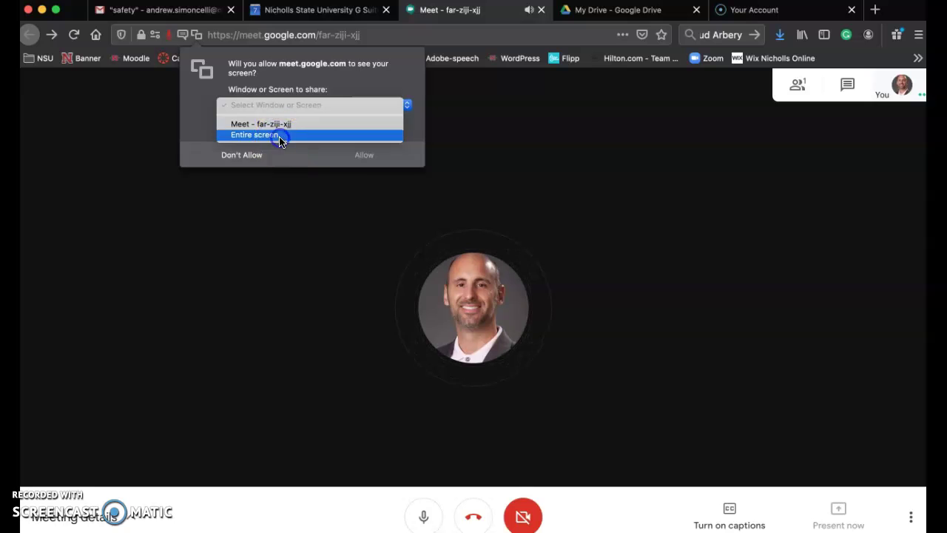
left_click(280, 136)
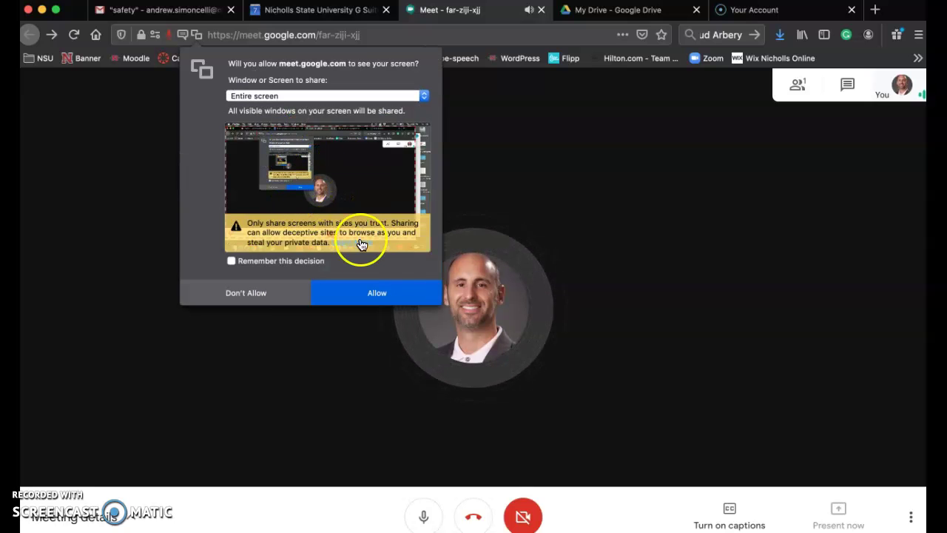
left_click(378, 296)
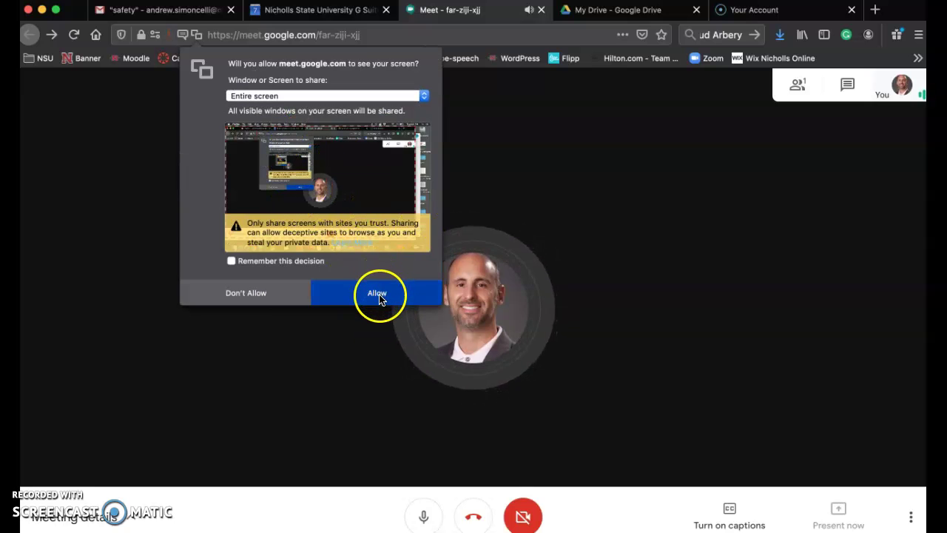
left_click(249, 294)
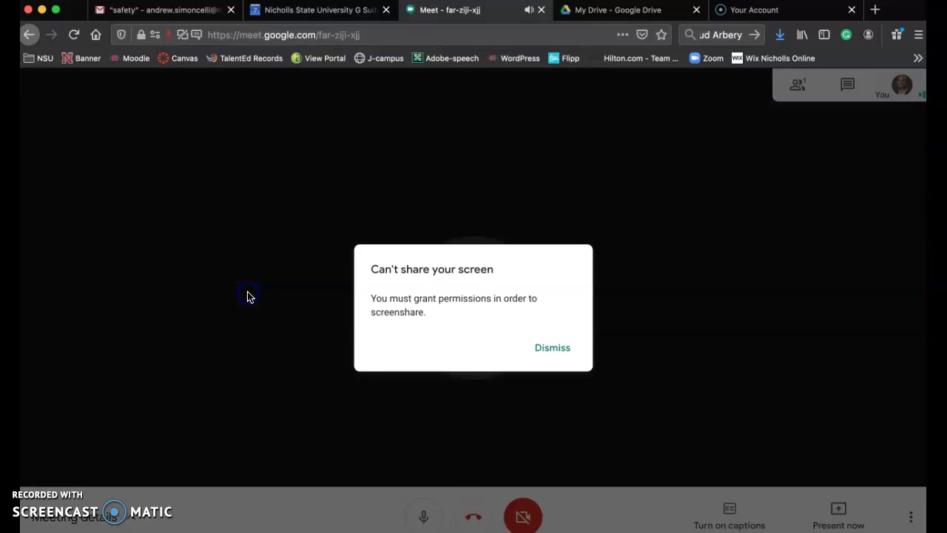
left_click(562, 351)
left_click(715, 370)
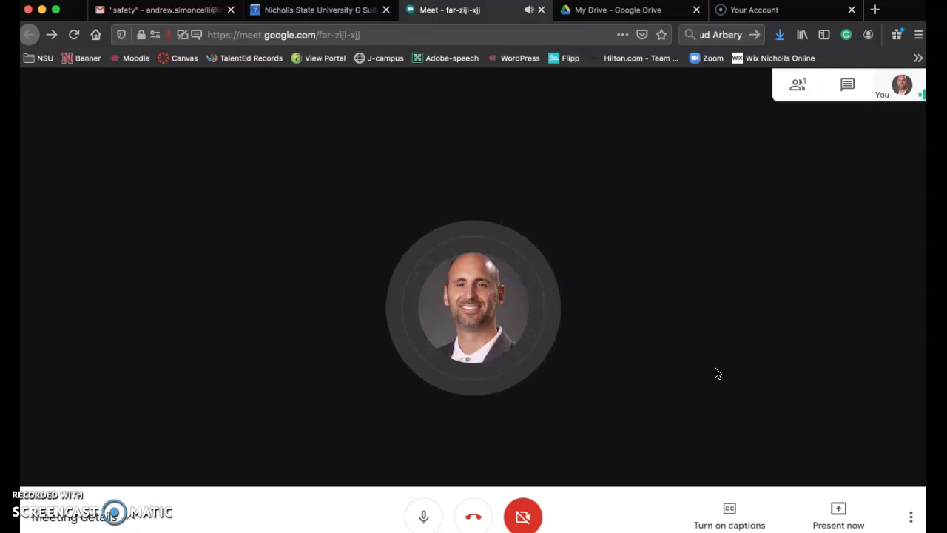
Step: Leave the meeting and return to the Meet home screen
left_click(473, 518)
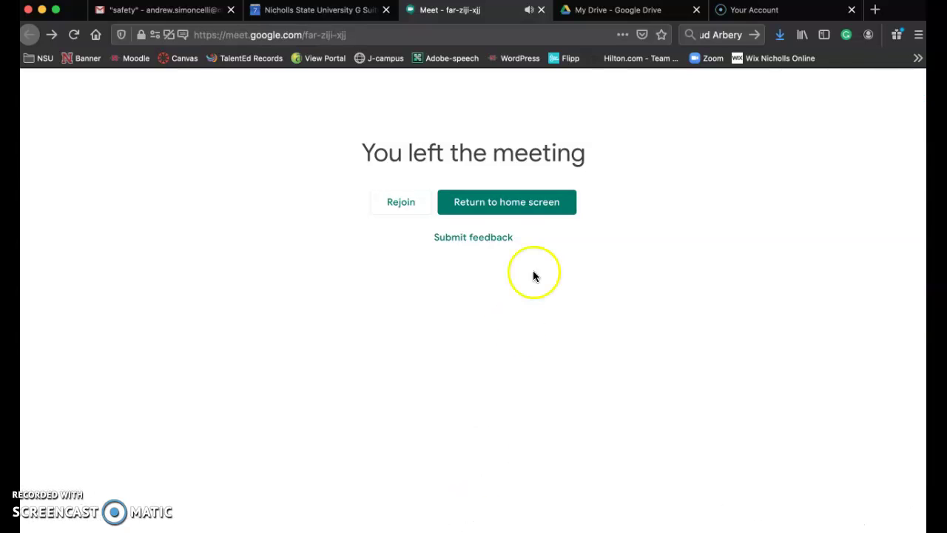
left_click(521, 202)
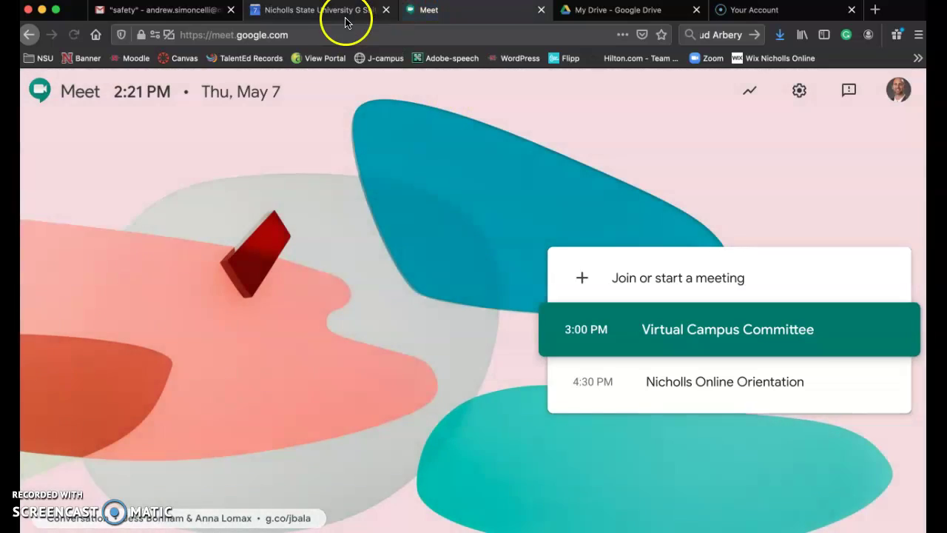
Step: Return to the MACO 101 event in Google Calendar, collapse its Google Meet details, and save the event
left_click(337, 16)
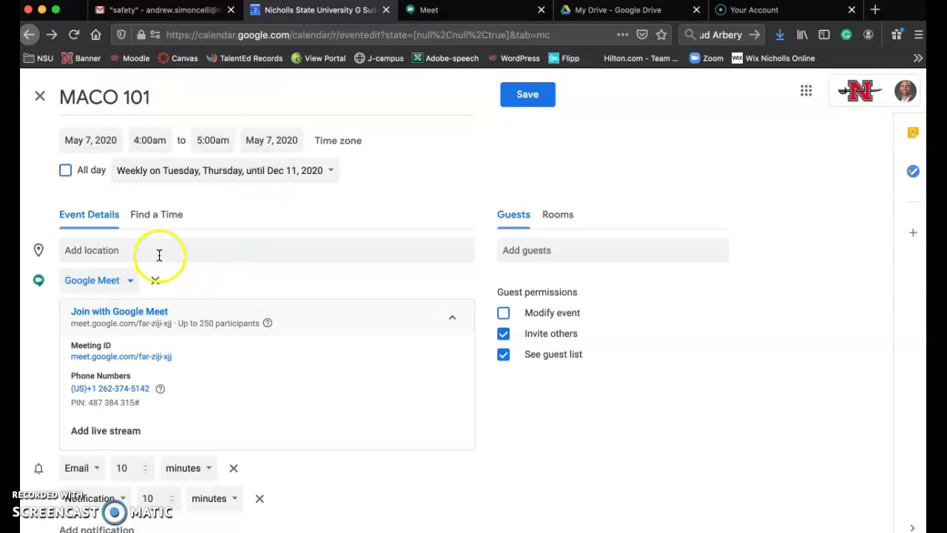
left_click(452, 317)
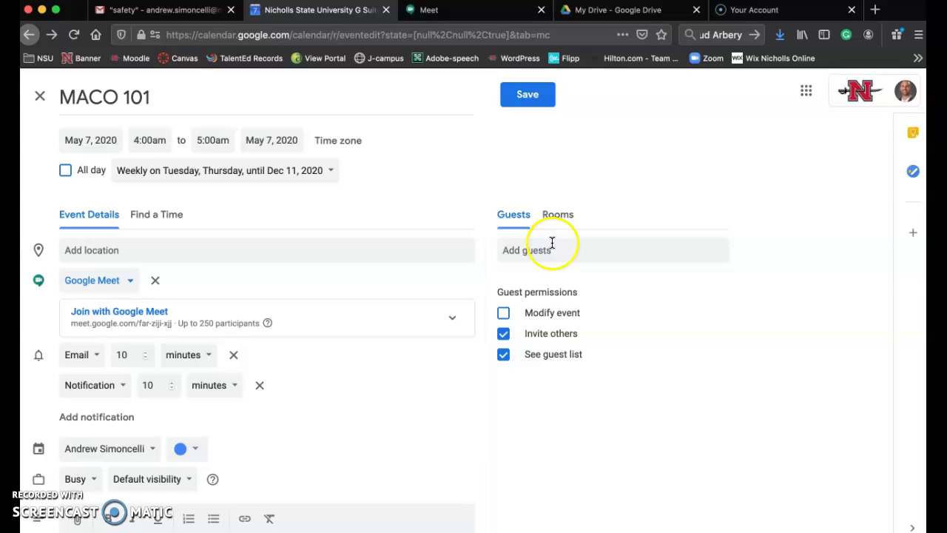
left_click(543, 94)
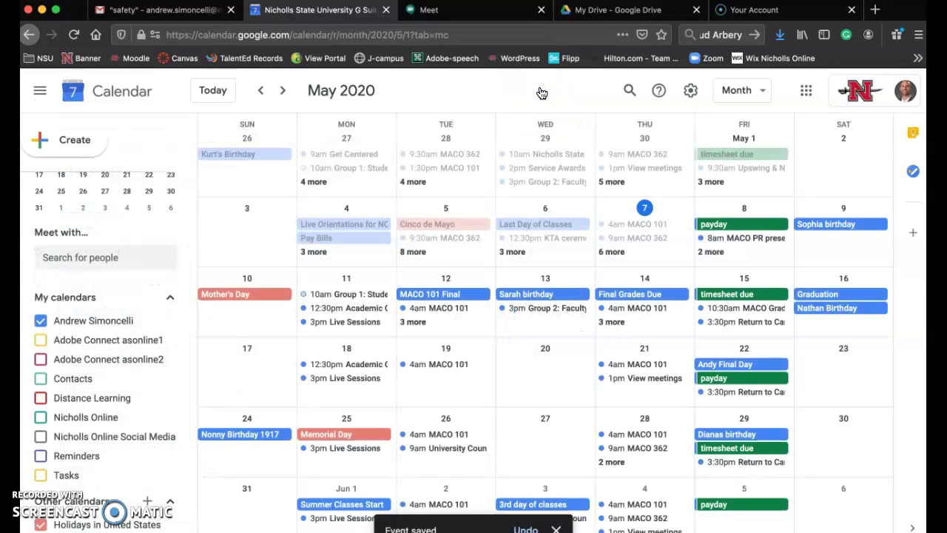
Step: Switch to Gmail
left_click(196, 14)
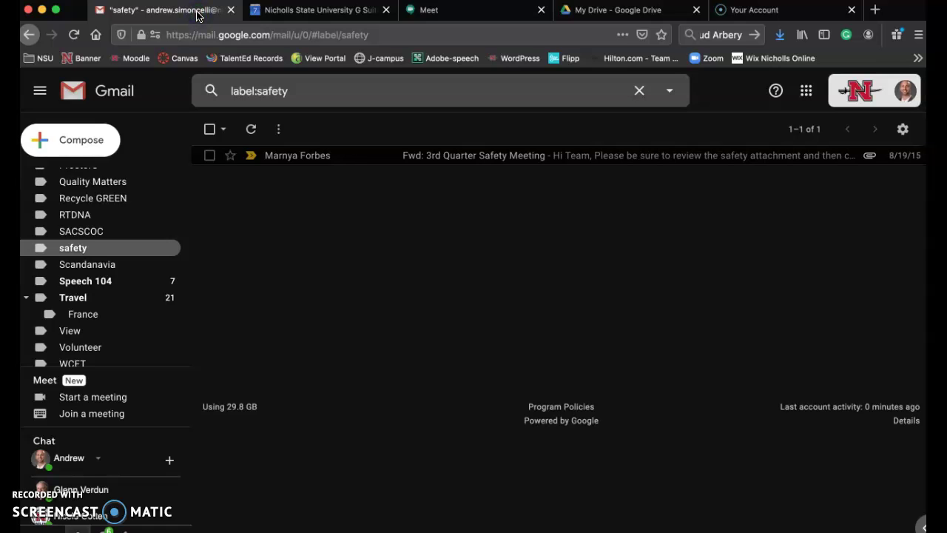